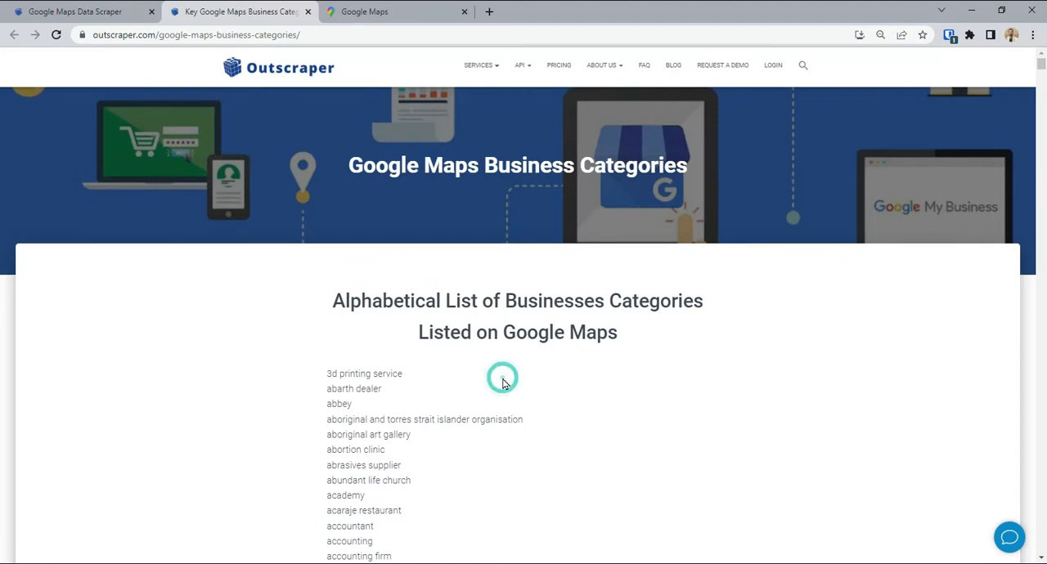
# Find "disposable tableware supplier" in the Google Maps business categories list and select its text.
pyautogui.hotkey('ctrl', 'f')
pyautogui.write('disposable tableware supplier')
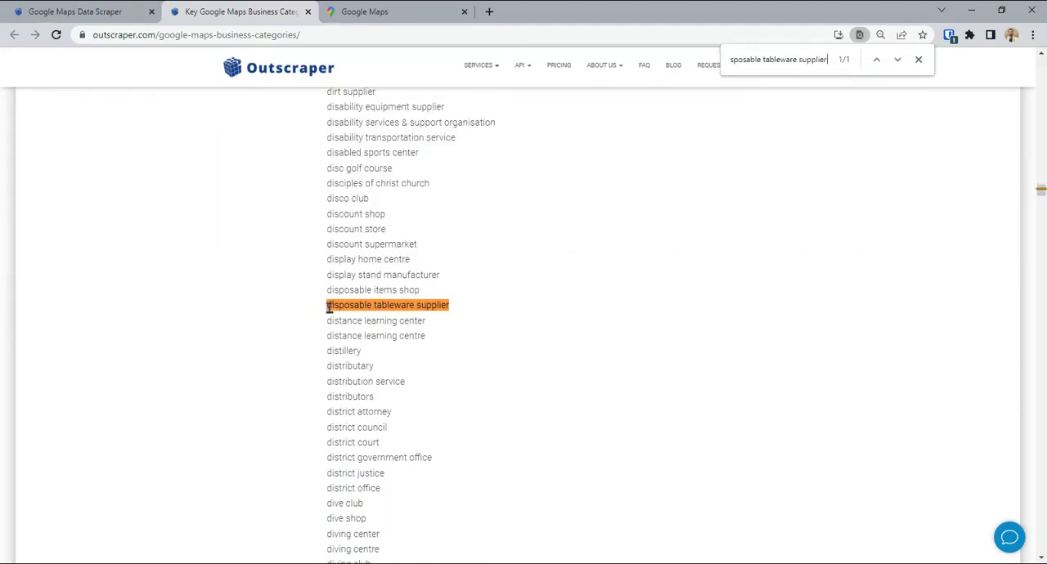
pyautogui.moveTo(329, 308); pyautogui.dragTo(453, 310)
pyautogui.hotkey('ctrl', 'c')
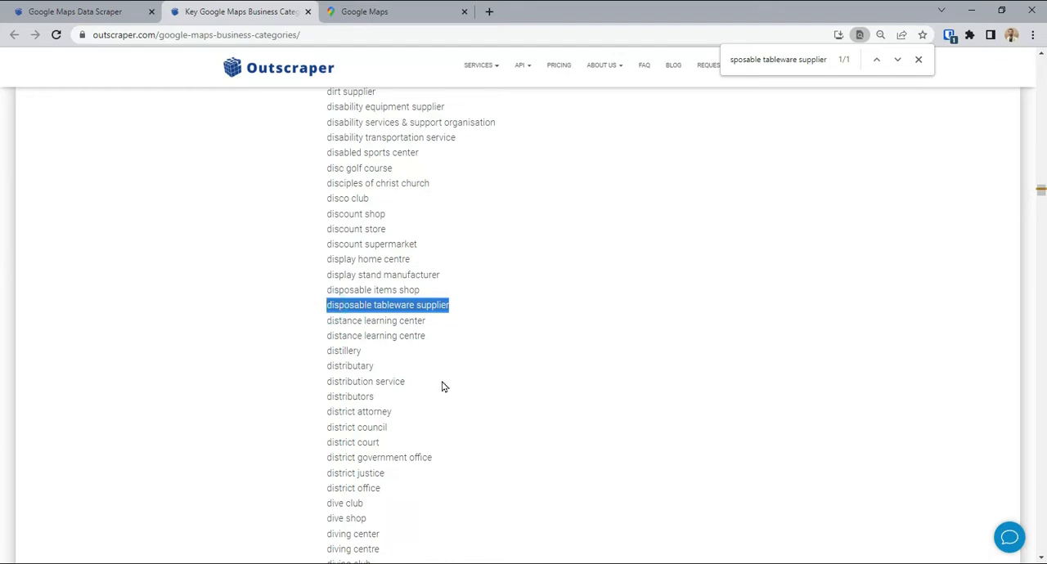
# Switch to Google Maps and search for "disposable tableware supplier" near New York, viewing the results around Manhattan.
pyautogui.click(367, 16)
pyautogui.click(129, 65)
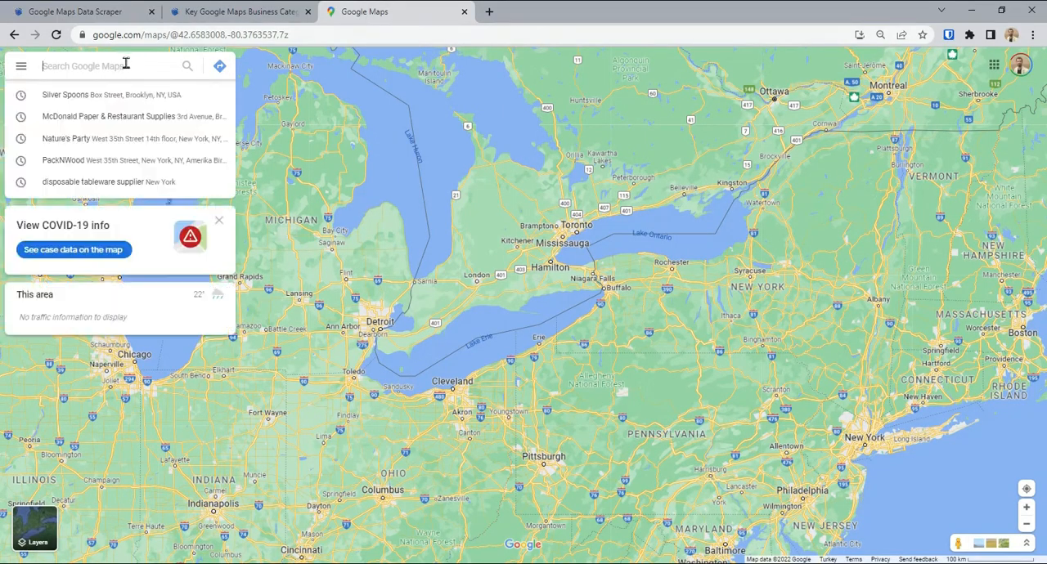
pyautogui.hotkey('ctrl', 'v')
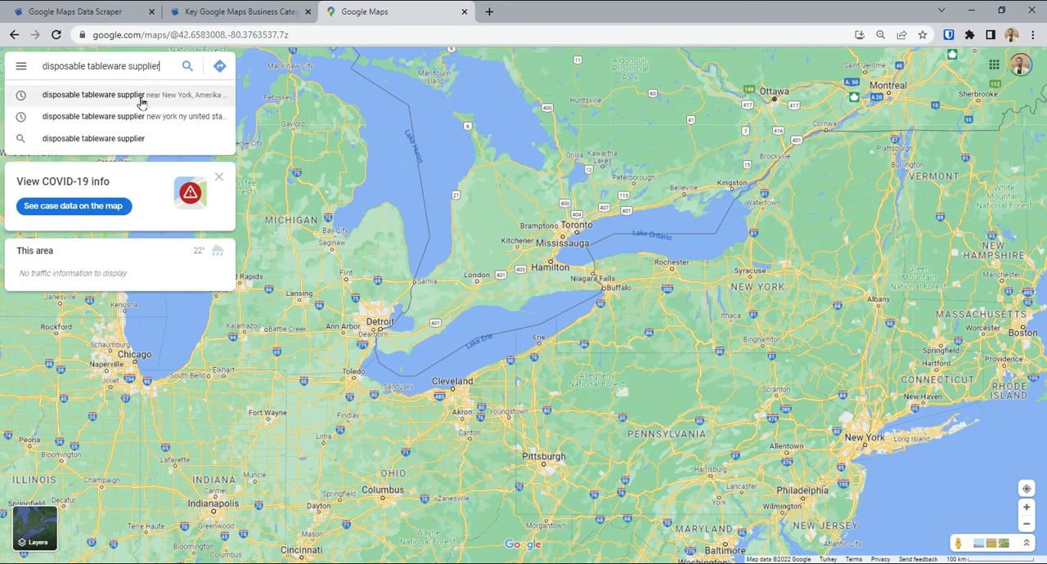
pyautogui.click(141, 102)
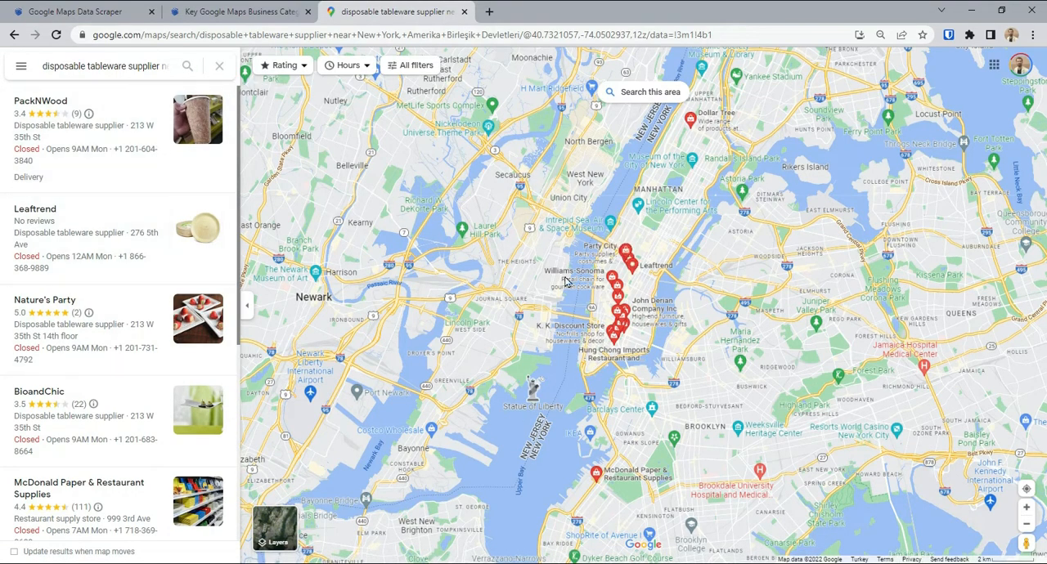
pyautogui.scroll(3, 565, 280)
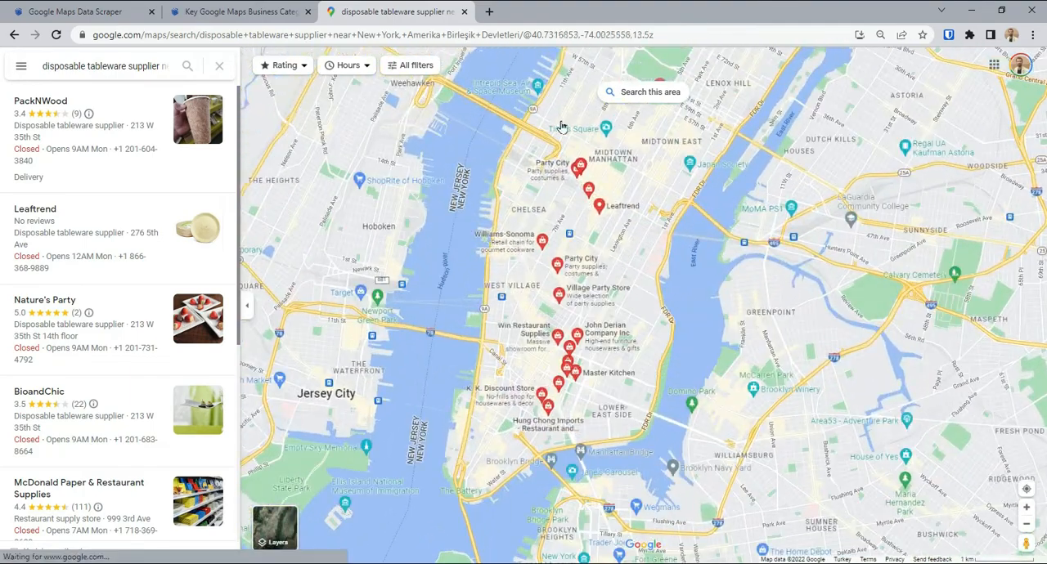
# Compare the business category shown for Nature's Party with the one shown for McDonald Paper & Restaurant Supplies.
pyautogui.click(105, 332)
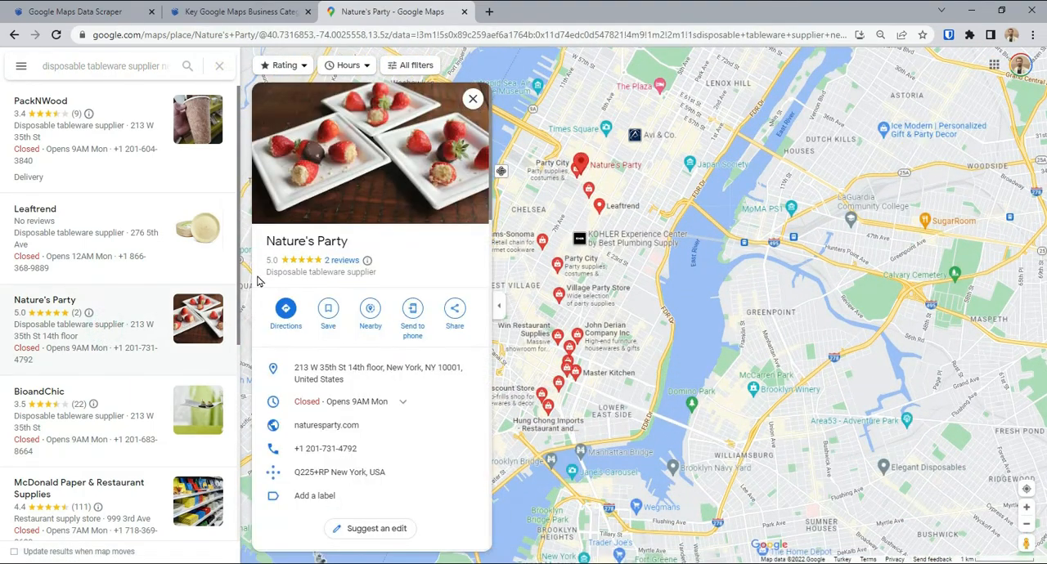
pyautogui.moveTo(263, 276); pyautogui.dragTo(398, 276)
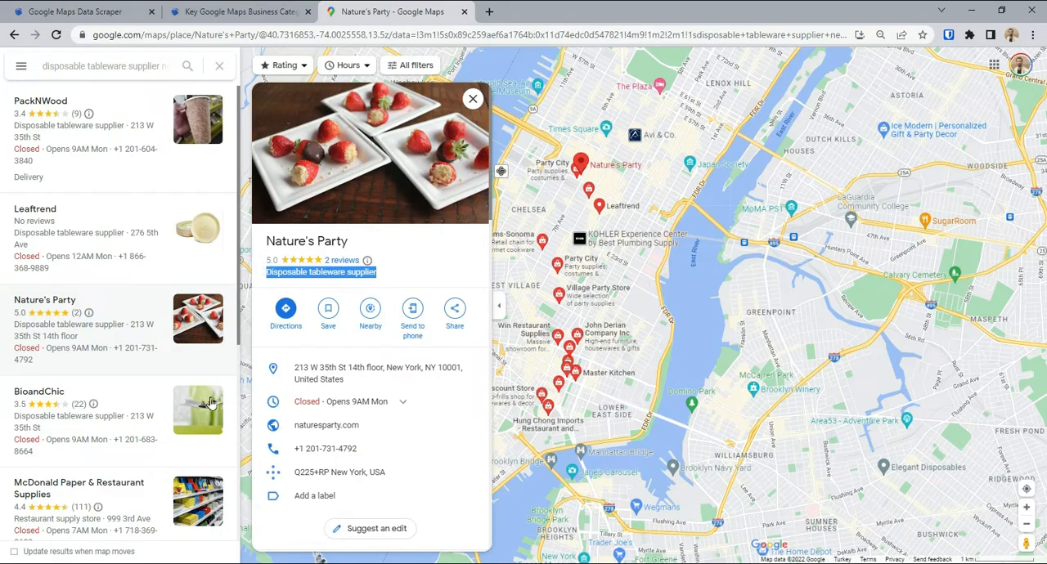
pyautogui.click(119, 512)
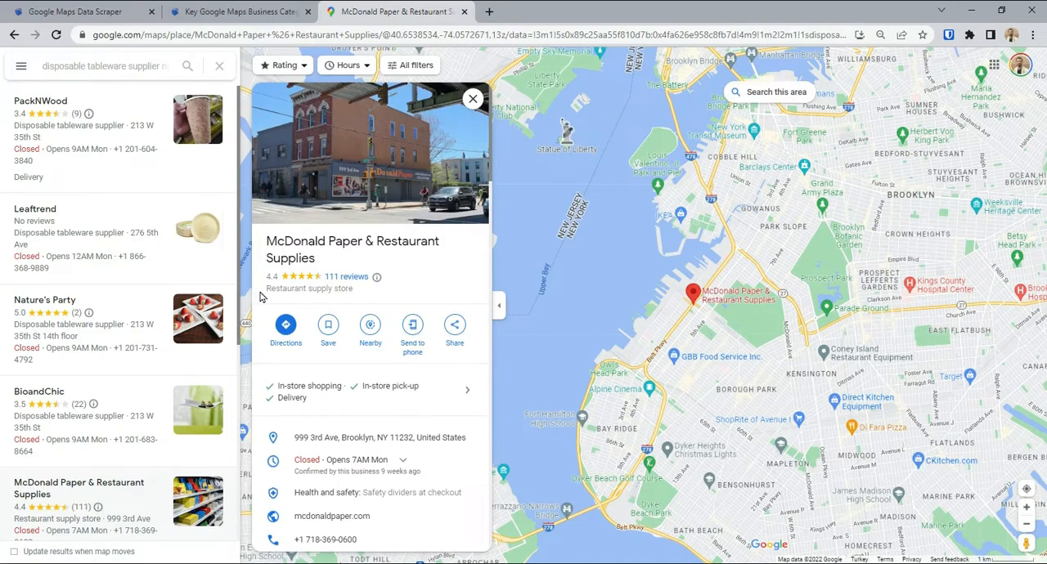
pyautogui.moveTo(260, 297); pyautogui.dragTo(359, 302)
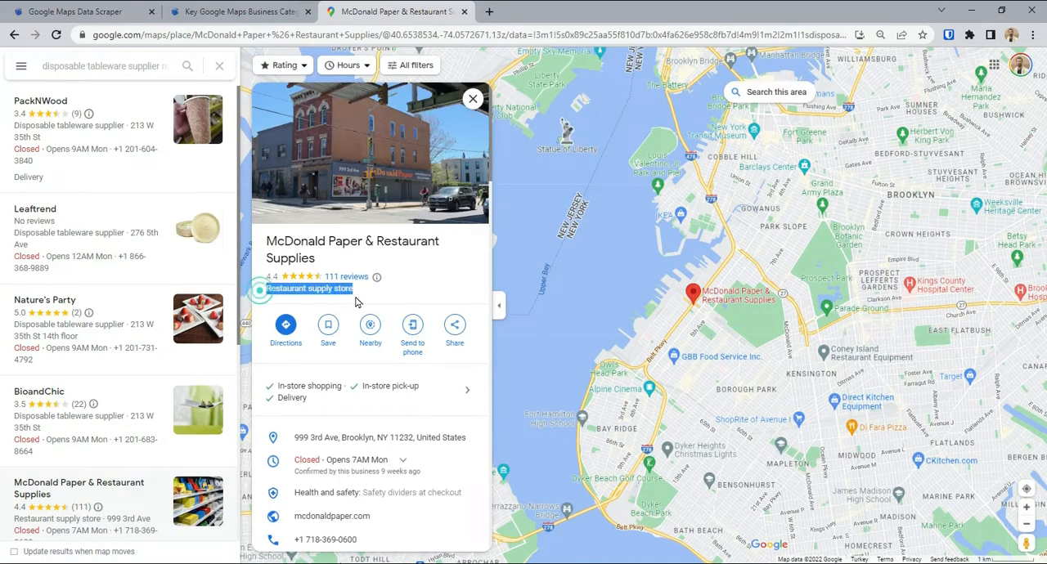
pyautogui.click(91, 349)
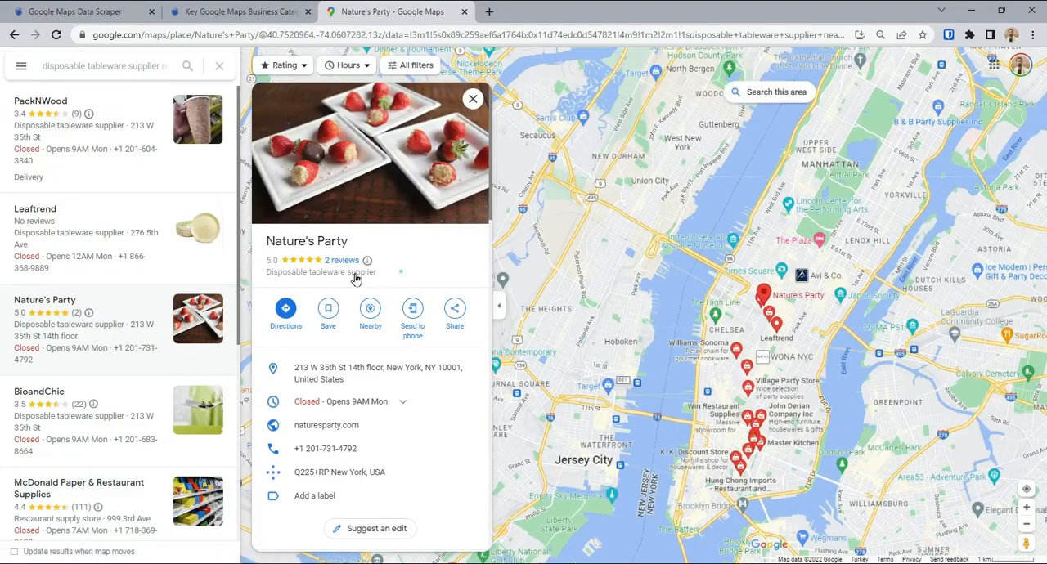
pyautogui.moveTo(399, 272); pyautogui.dragTo(264, 274)
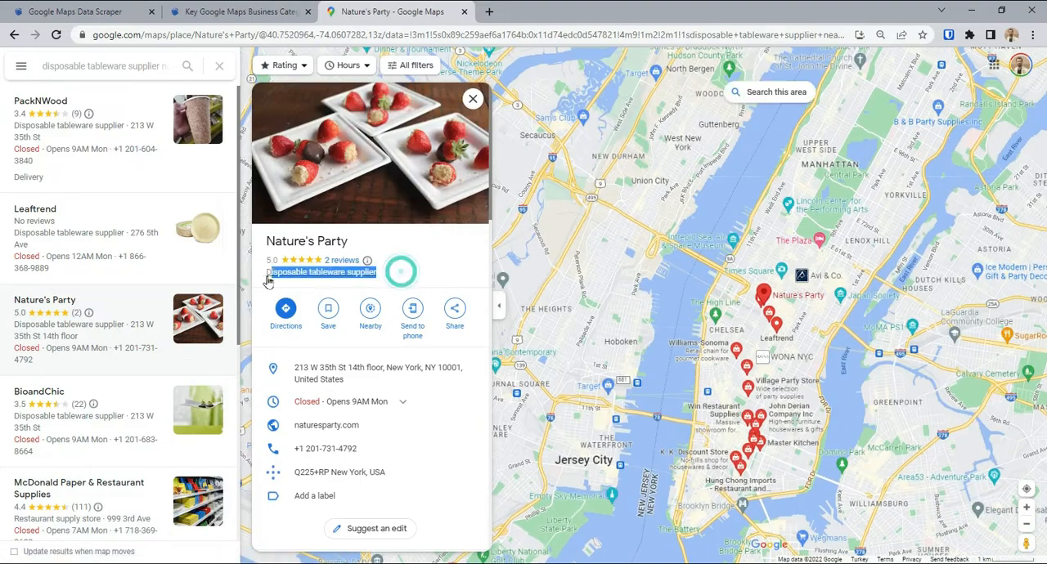
pyautogui.click(118, 504)
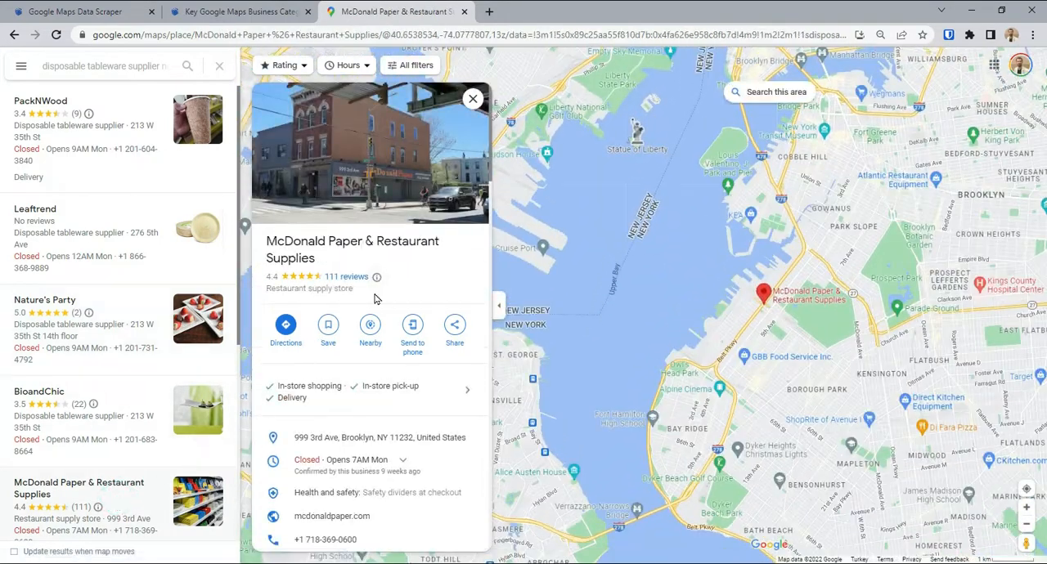
pyautogui.moveTo(378, 294); pyautogui.dragTo(263, 293)
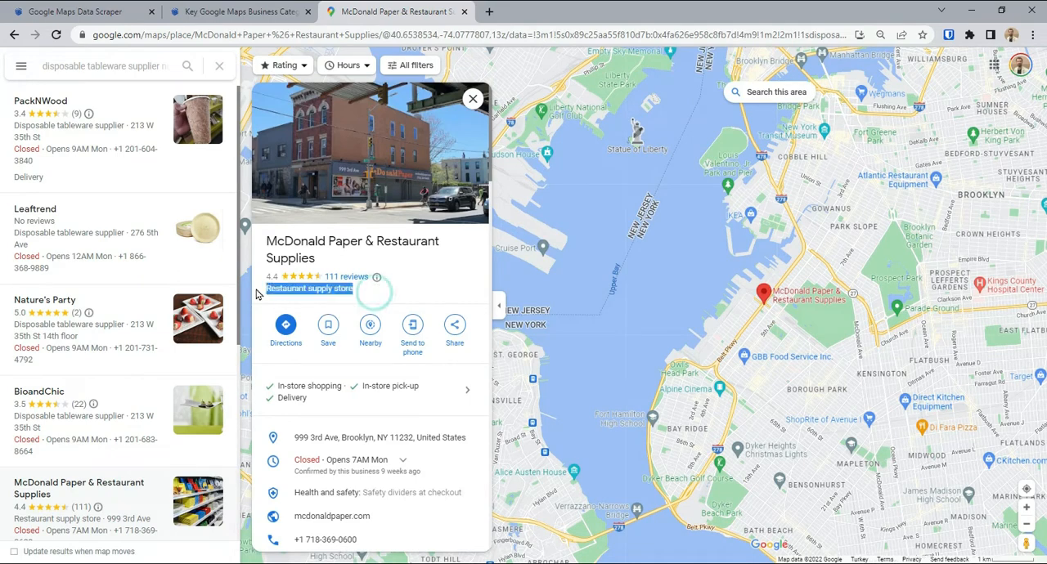
pyautogui.click(416, 300)
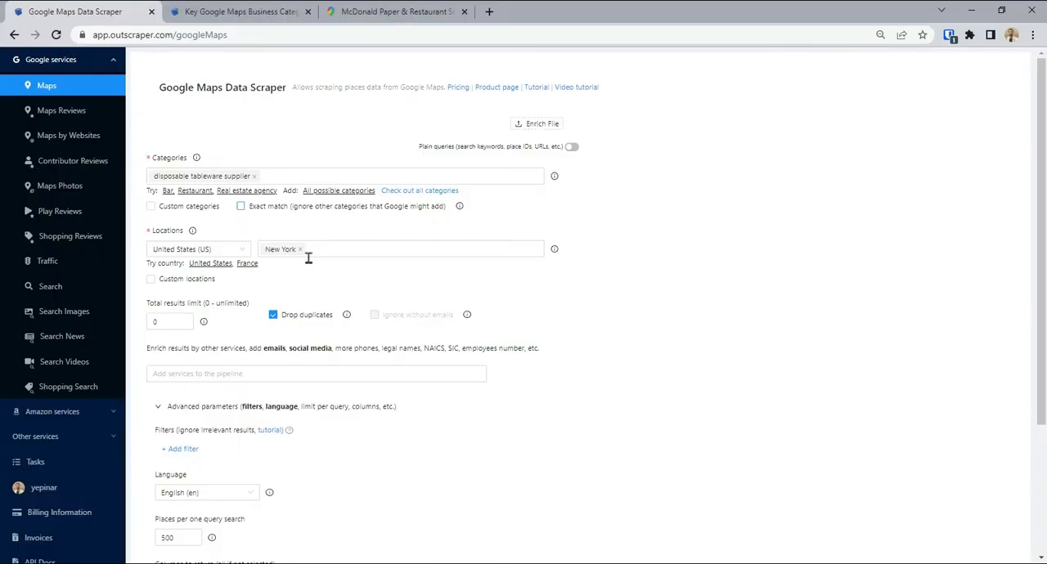
# Submit the Outscraper Google Maps task for disposable tableware supplier in New York without exact match.
pyautogui.scroll(-3, 205, 362)
pyautogui.scroll(3, 277, 325)
pyautogui.scroll(-4, 523, 343)
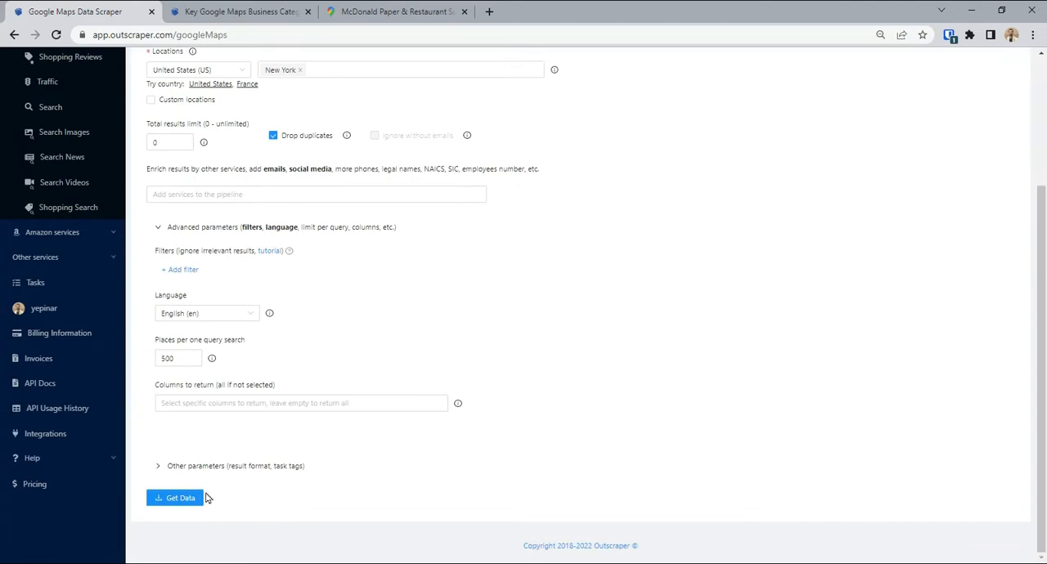
pyautogui.click(201, 497)
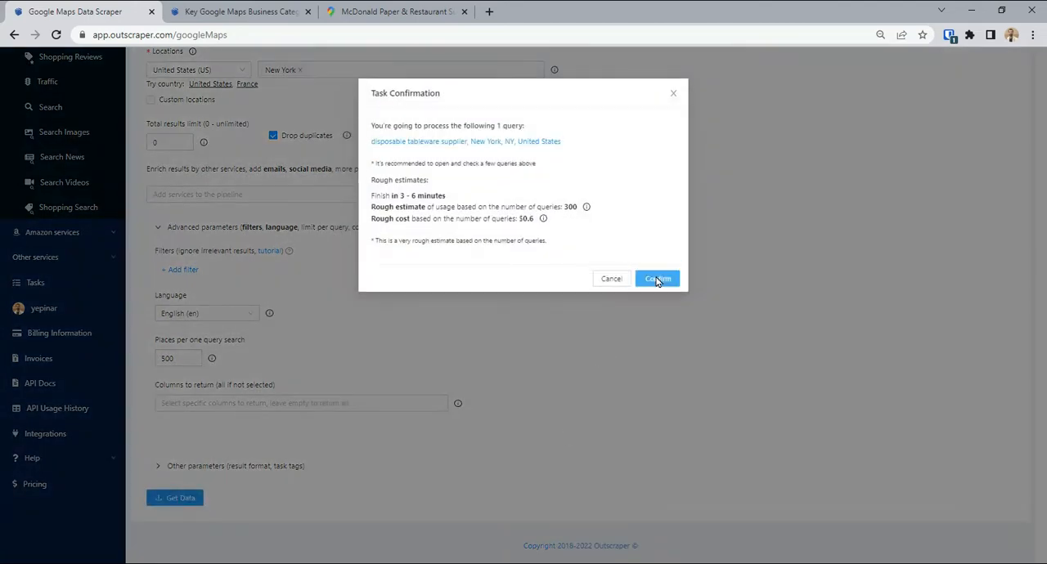
pyautogui.click(657, 275)
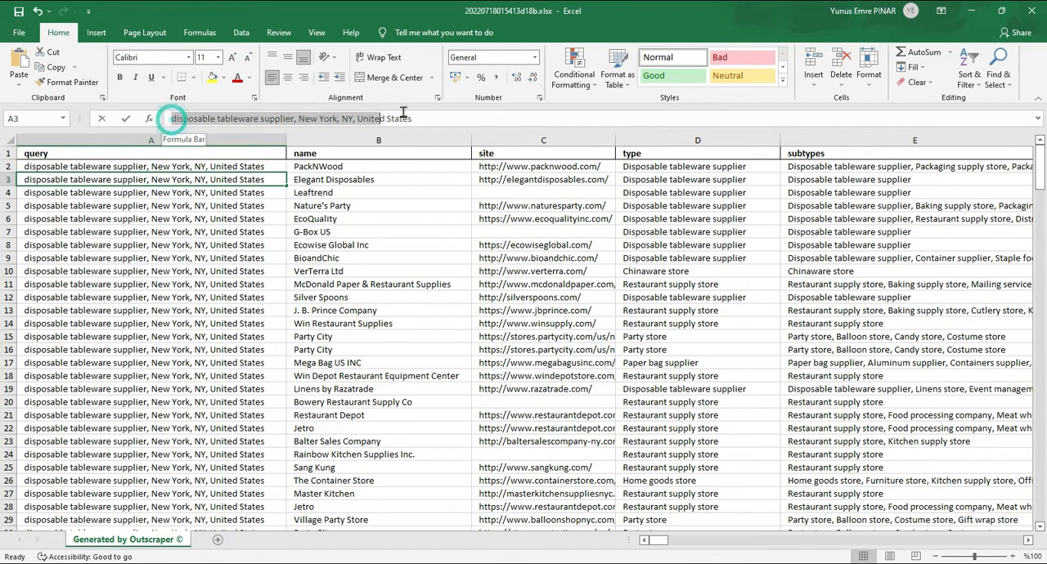
# In the exported Excel workbook, examine the name, site, type and subtypes of the first listed businesses.
pyautogui.click(417, 232)
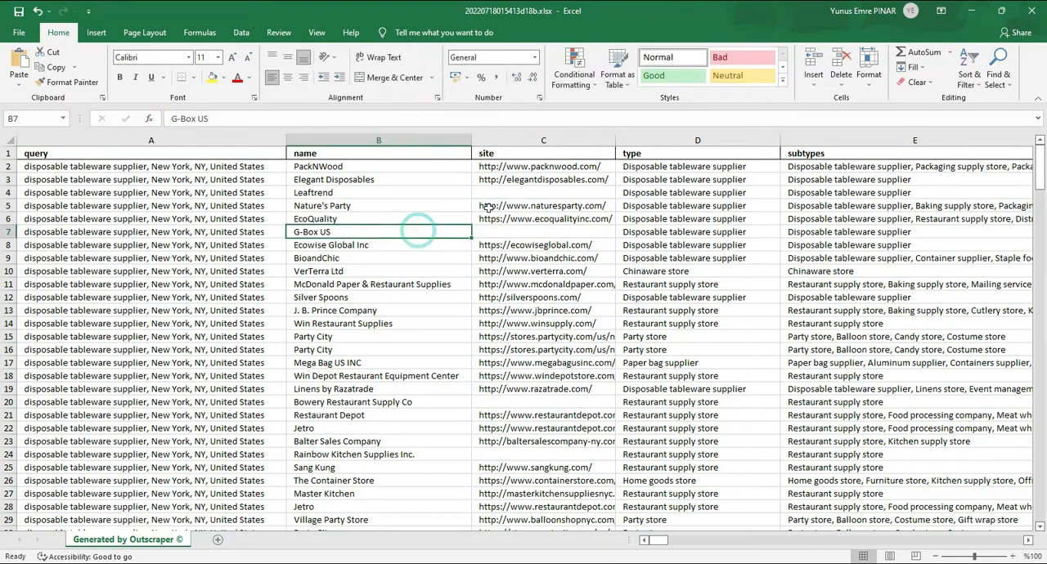
pyautogui.click(567, 167)
pyautogui.click(808, 170)
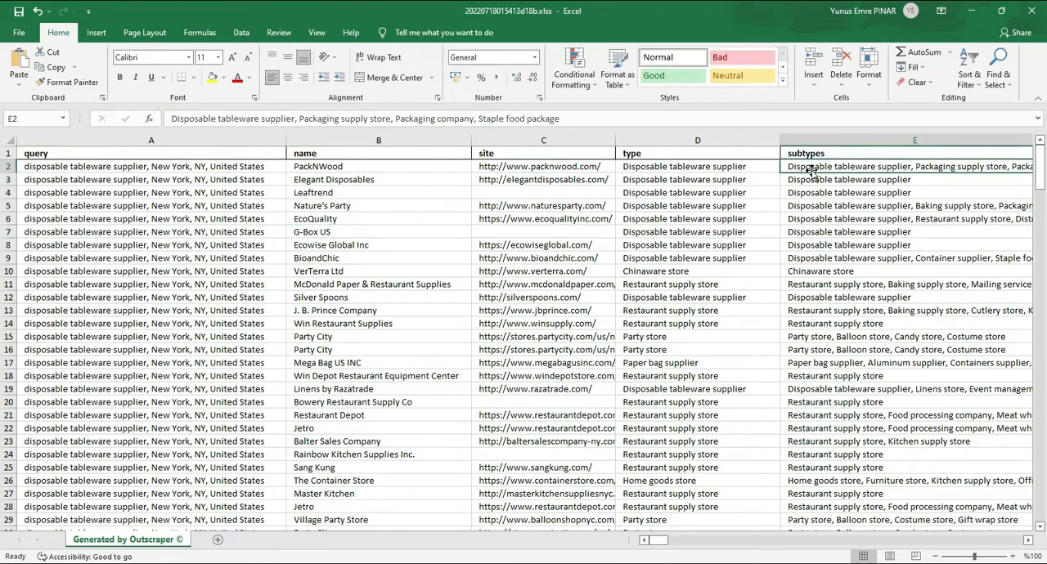
pyautogui.click(698, 177)
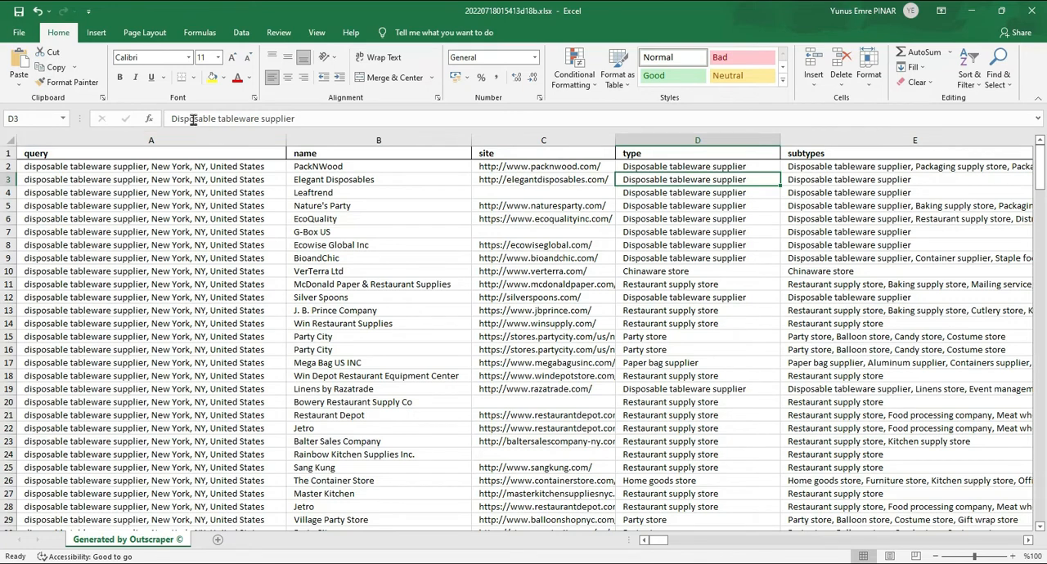
pyautogui.press('Up')
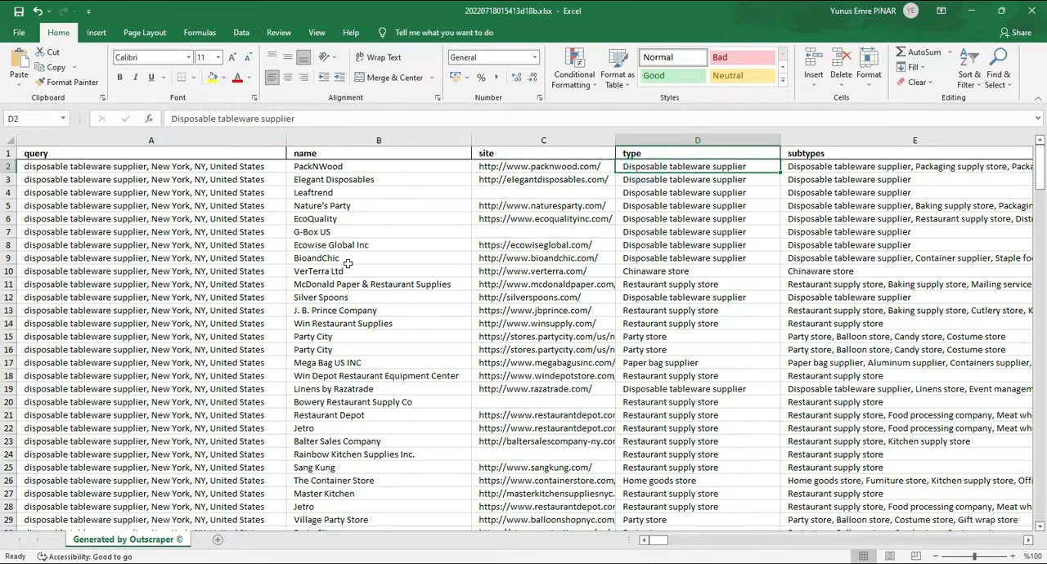
# Check the type and subtypes in the VerTerra Ltd and McDonald Paper & Restaurant Supplies rows against the searched category.
pyautogui.moveTo(318, 270); pyautogui.dragTo(836, 284)
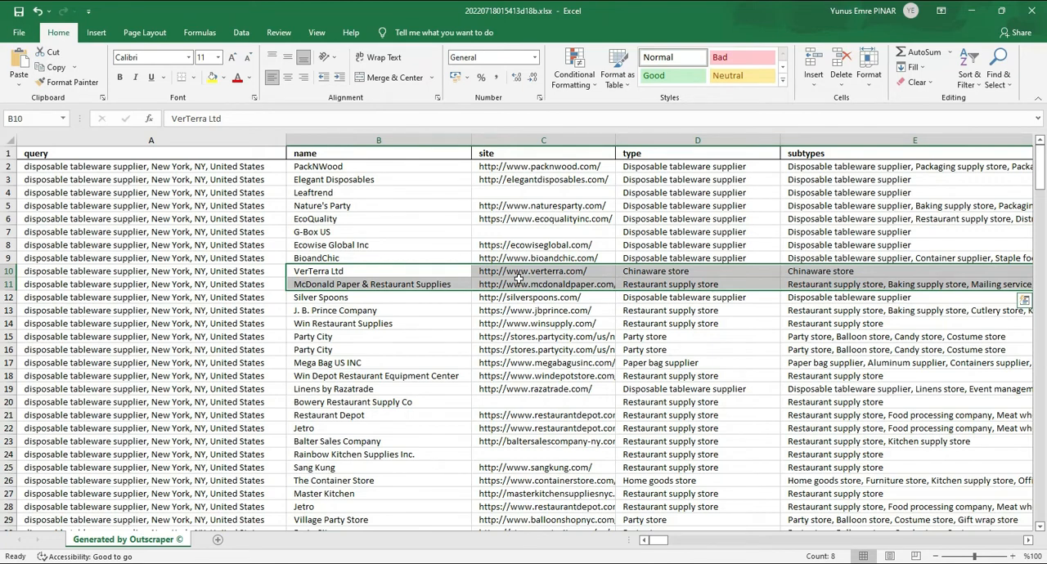
pyautogui.click(641, 244)
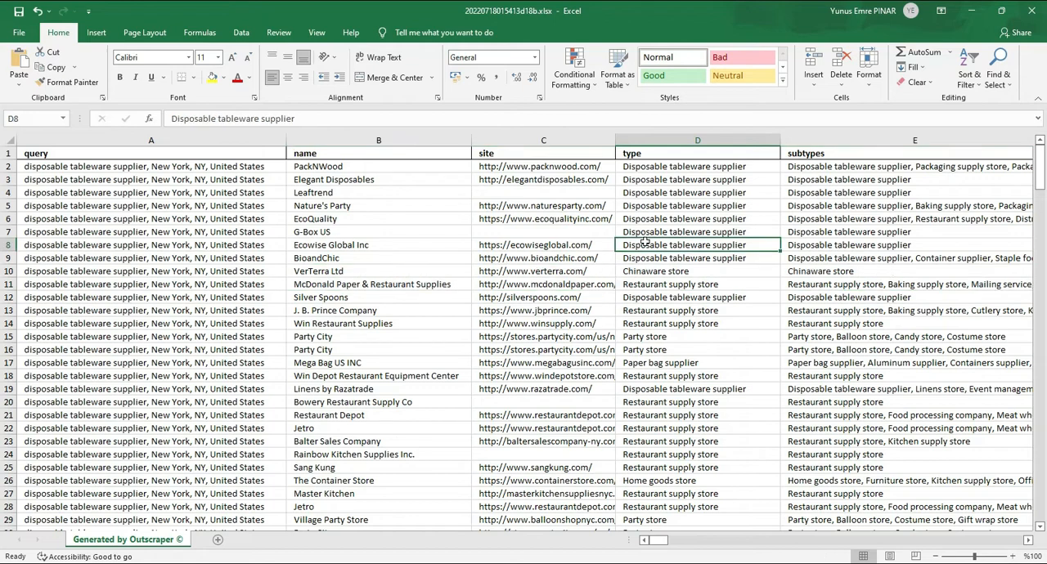
pyautogui.click(814, 284)
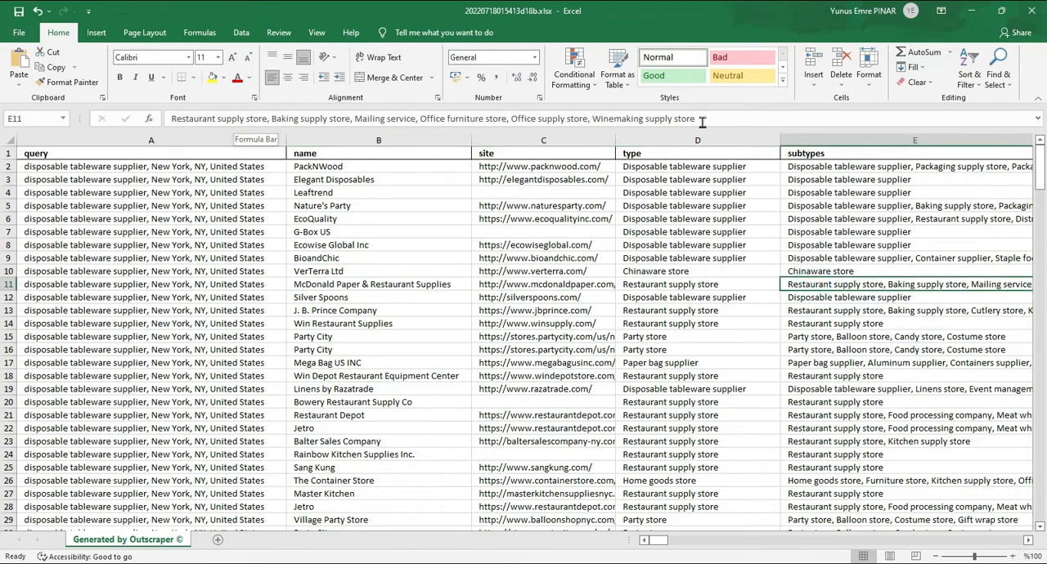
pyautogui.click(520, 284)
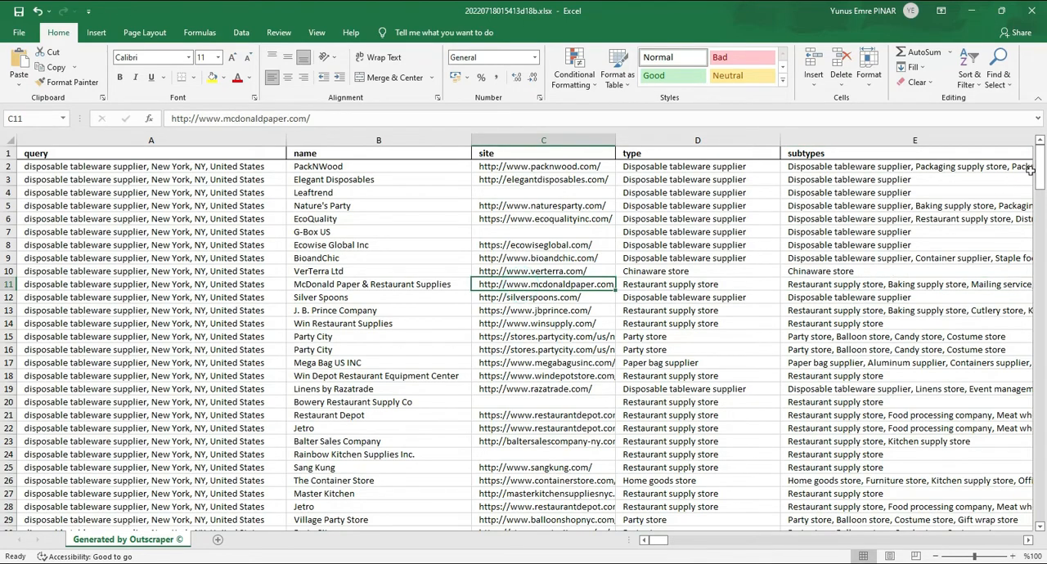
# Examine the business types in the last rows of the exported results for categories unrelated to the query.
pyautogui.moveTo(1038, 167); pyautogui.dragTo(1040, 486)
pyautogui.scroll(-2, 232, 413)
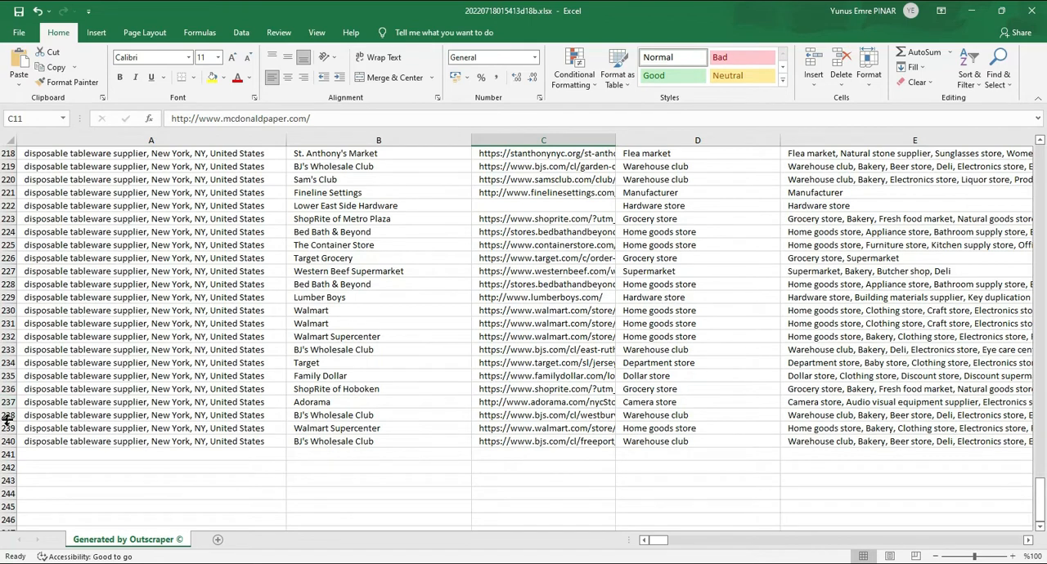
pyautogui.click(675, 403)
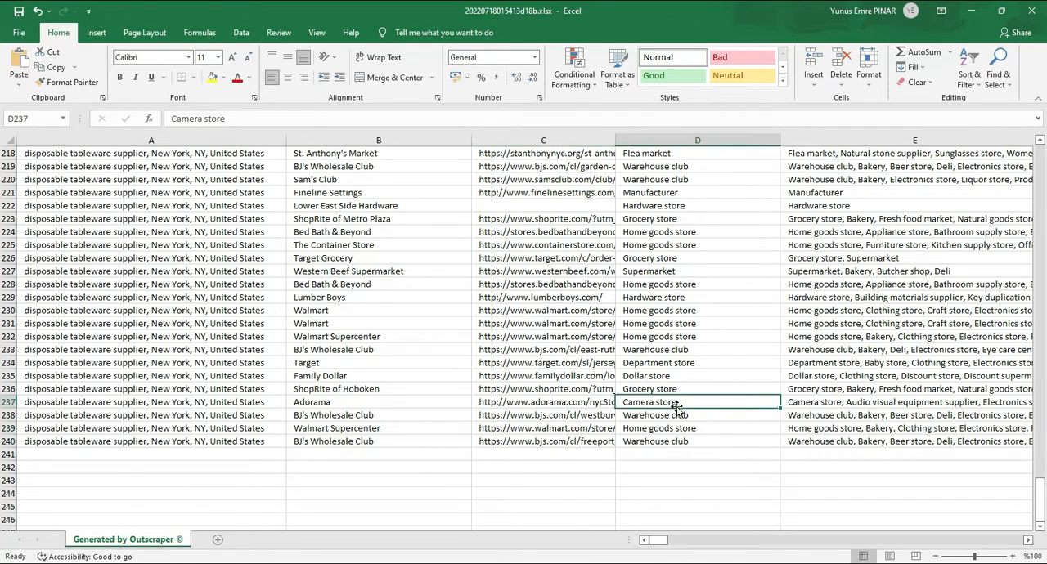
pyautogui.click(672, 390)
pyautogui.click(671, 364)
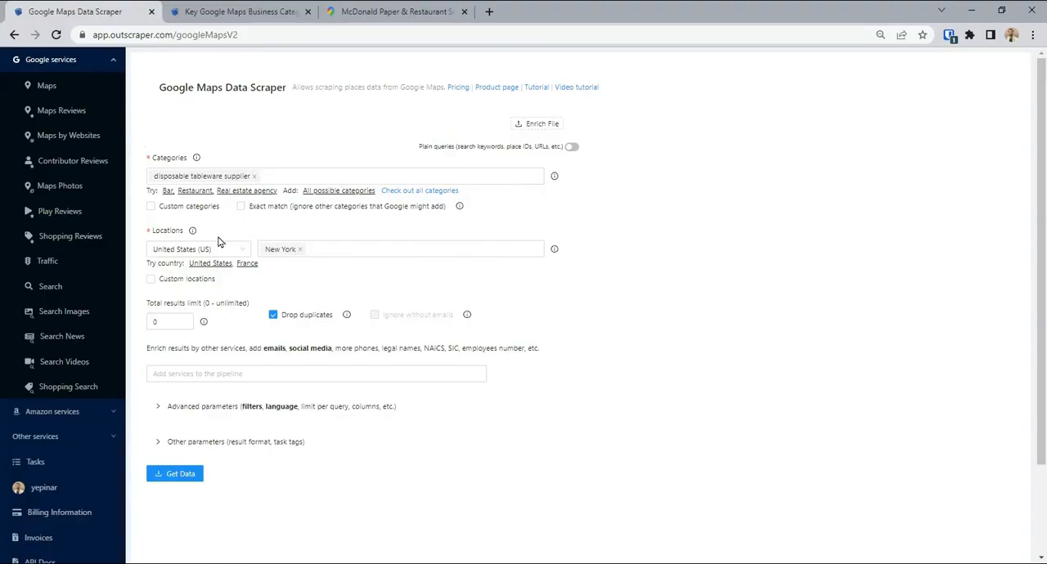
# Restrict the Outscraper scrape to exact category matches and submit the disposable tableware supplier task for New York.
pyautogui.click(308, 208)
pyautogui.click(321, 409)
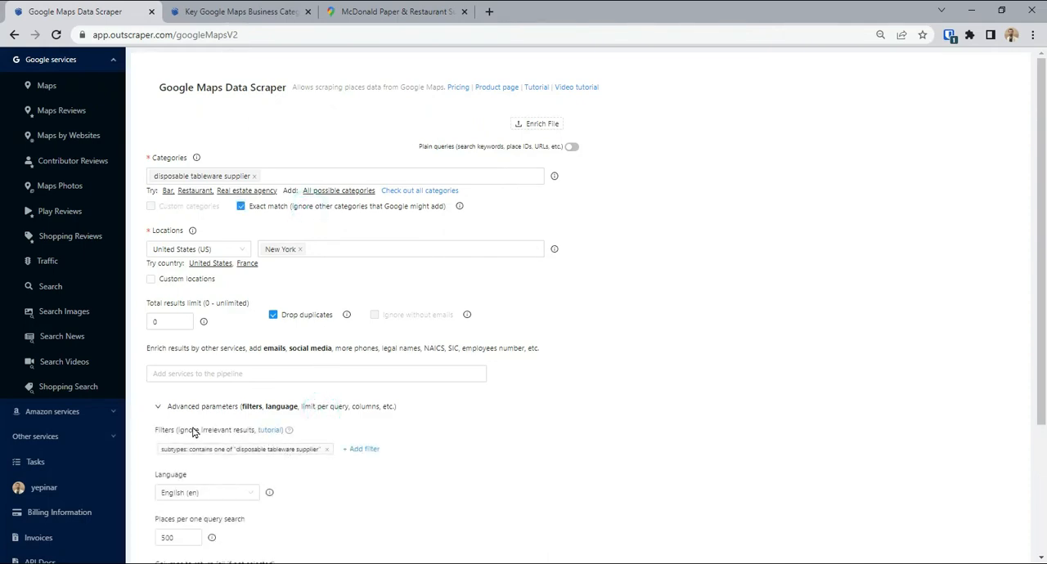
pyautogui.scroll(-3, 245, 449)
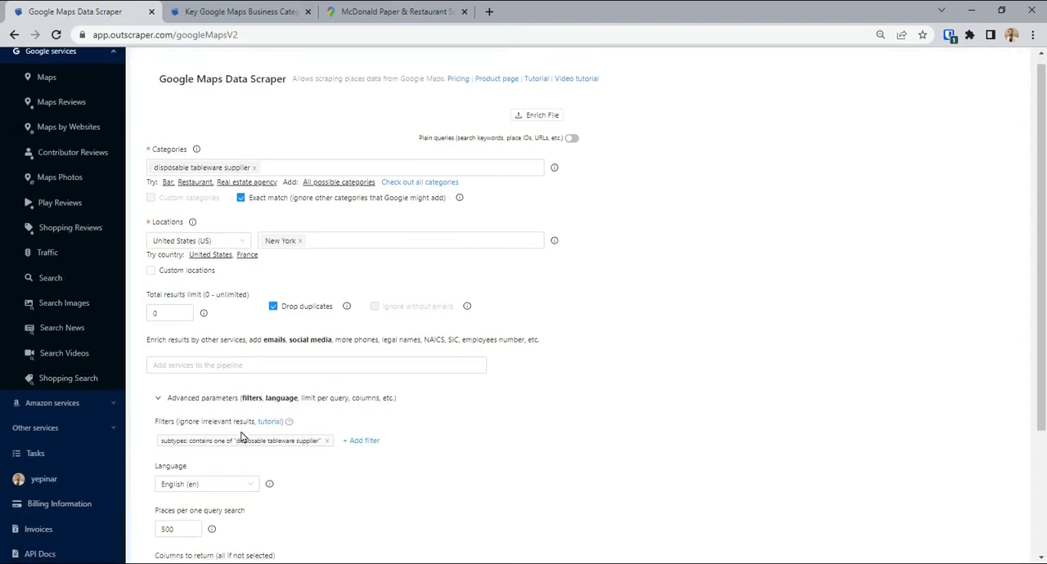
pyautogui.click(194, 497)
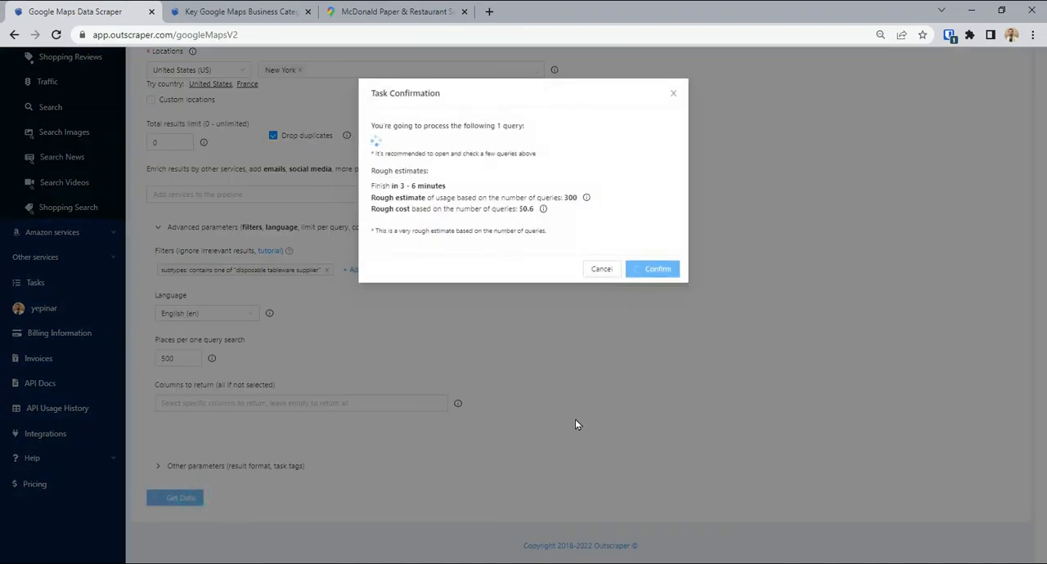
pyautogui.click(646, 281)
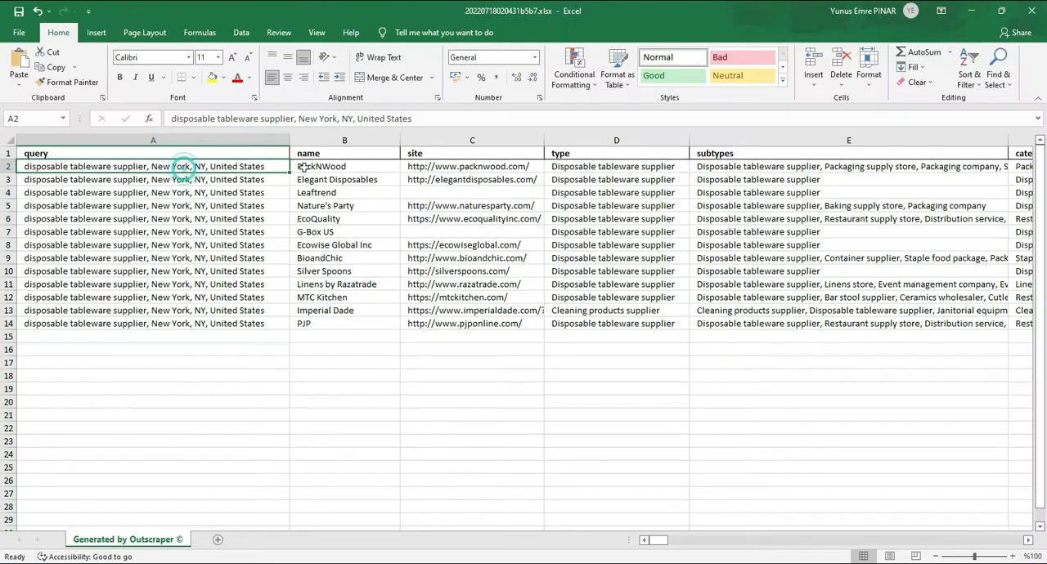
# In the exact-match results workbook in Excel, examine the first business names and the type of every listed business.
pyautogui.click(306, 166)
pyautogui.click(327, 179)
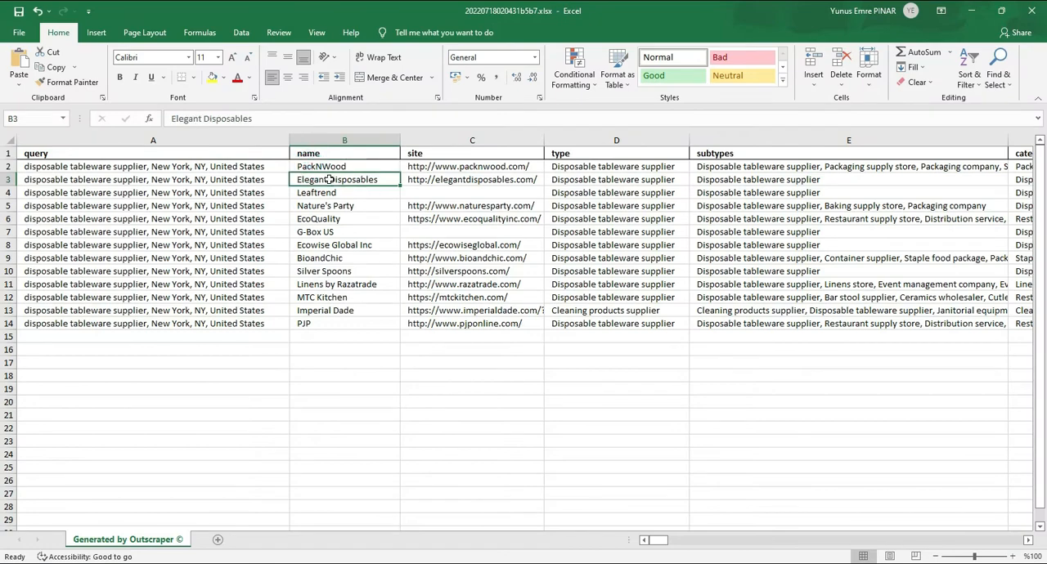
pyautogui.click(335, 204)
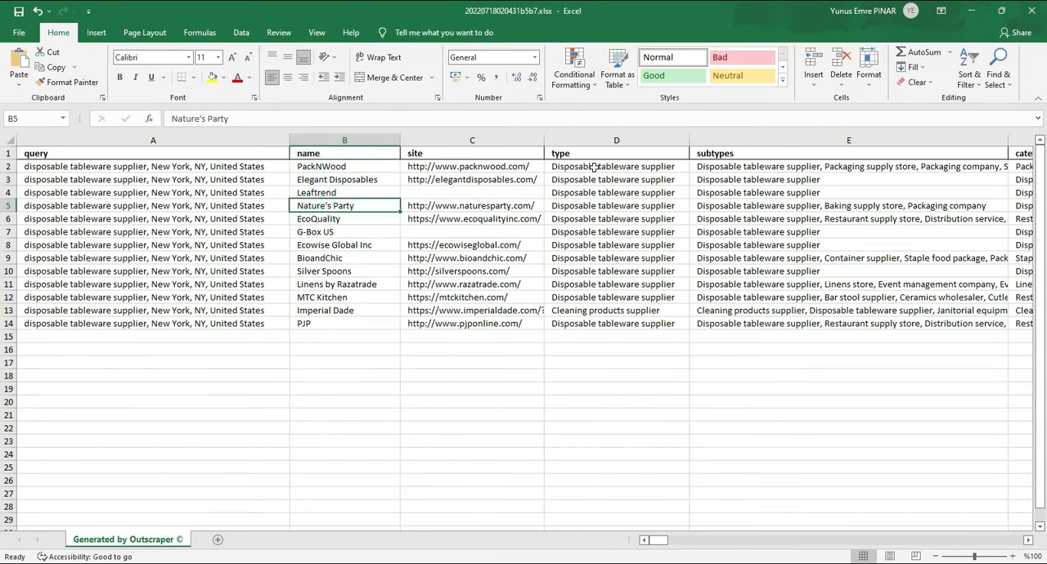
pyautogui.moveTo(595, 166); pyautogui.dragTo(574, 326)
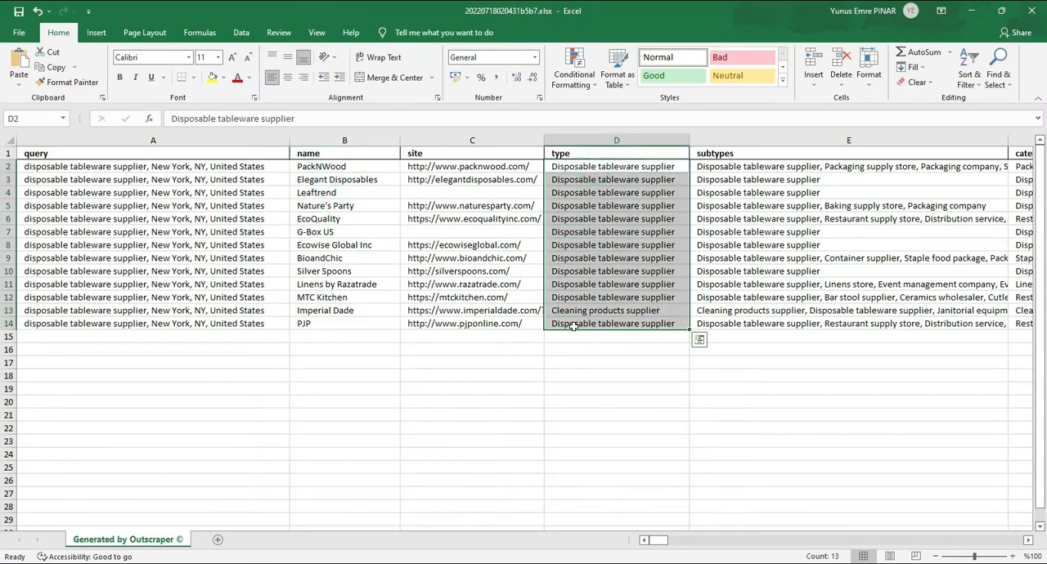
# Check the Imperial Dade row's type and the subtypes of Imperial Dade and PJP for the disposable tableware supplier category.
pyautogui.click(594, 313)
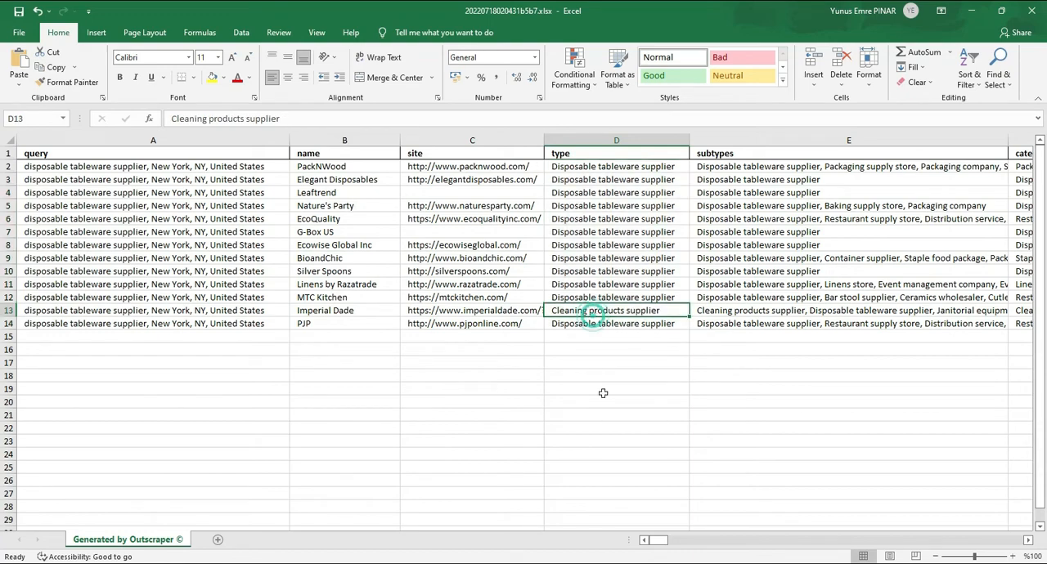
pyautogui.click(766, 313)
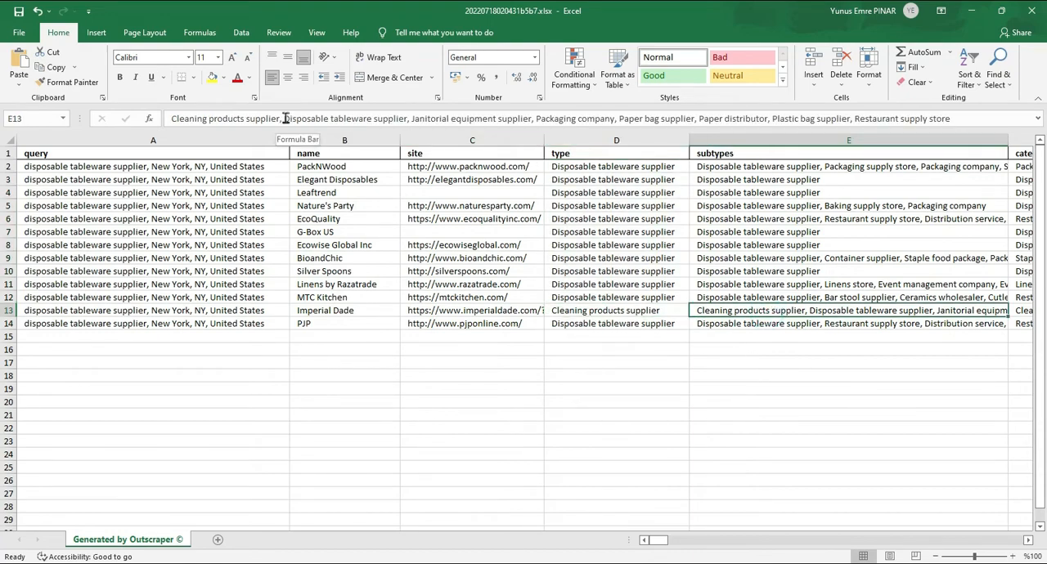
pyautogui.moveTo(284, 118); pyautogui.dragTo(402, 117)
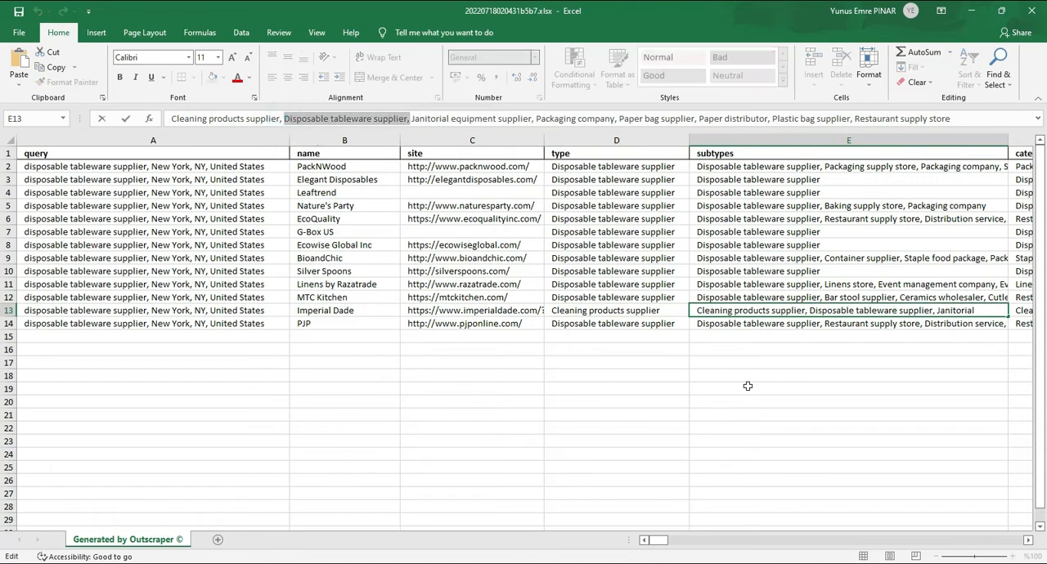
pyautogui.click(777, 376)
pyautogui.click(736, 325)
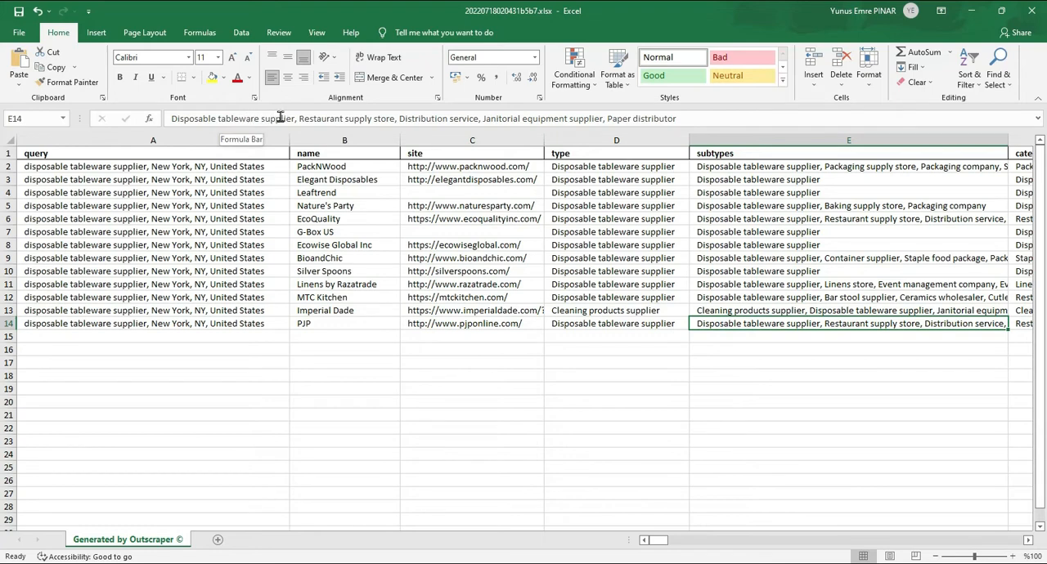
pyautogui.click(494, 360)
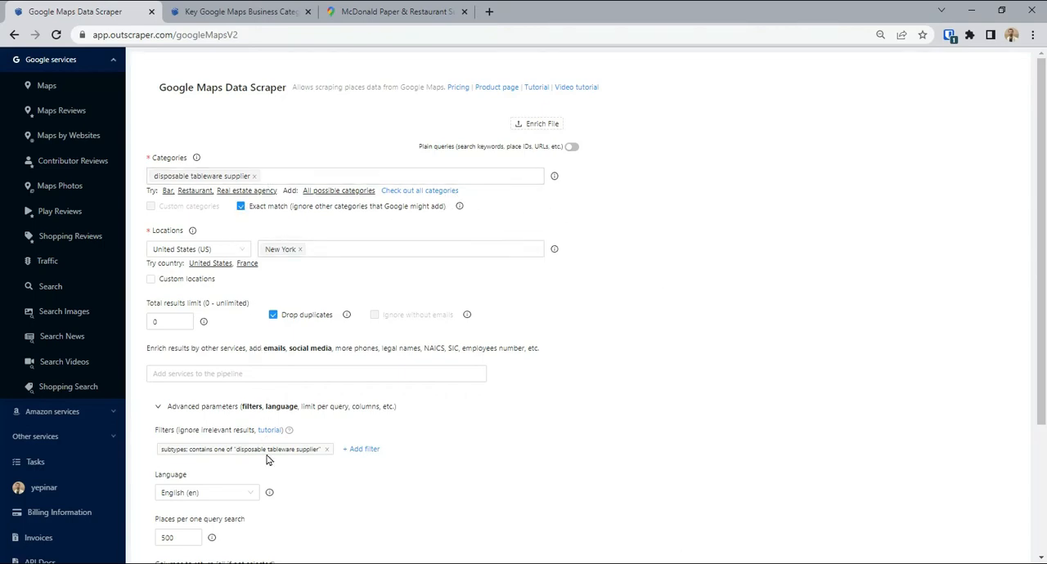
# In Outscraper, add a second filter that keeps only places whose site field is blank.
pyautogui.click(365, 450)
pyautogui.scroll(-1, 418, 466)
pyautogui.click(427, 446)
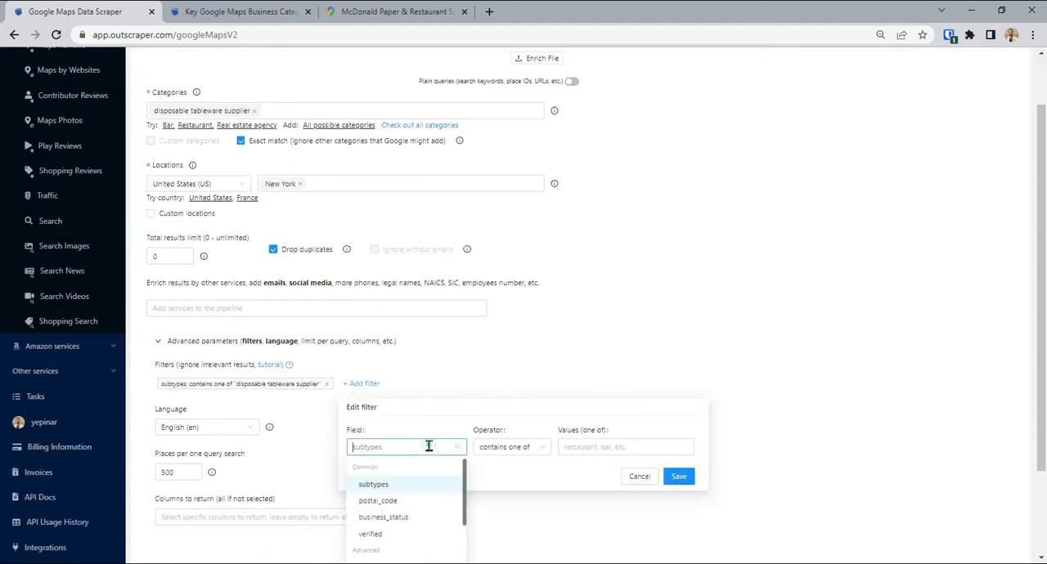
pyautogui.scroll(-2, 431, 472)
pyautogui.click(378, 519)
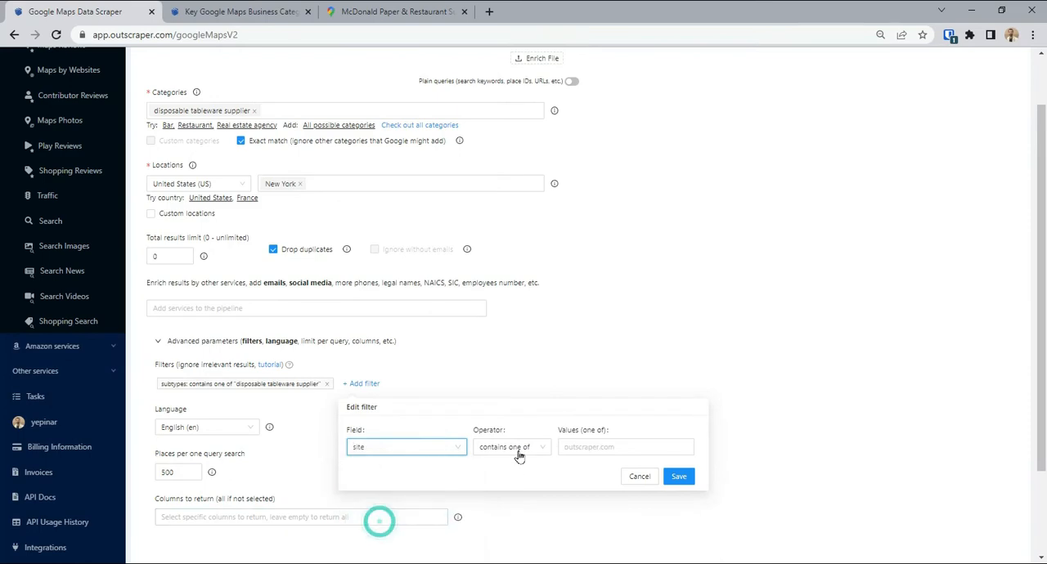
pyautogui.click(516, 452)
pyautogui.click(505, 550)
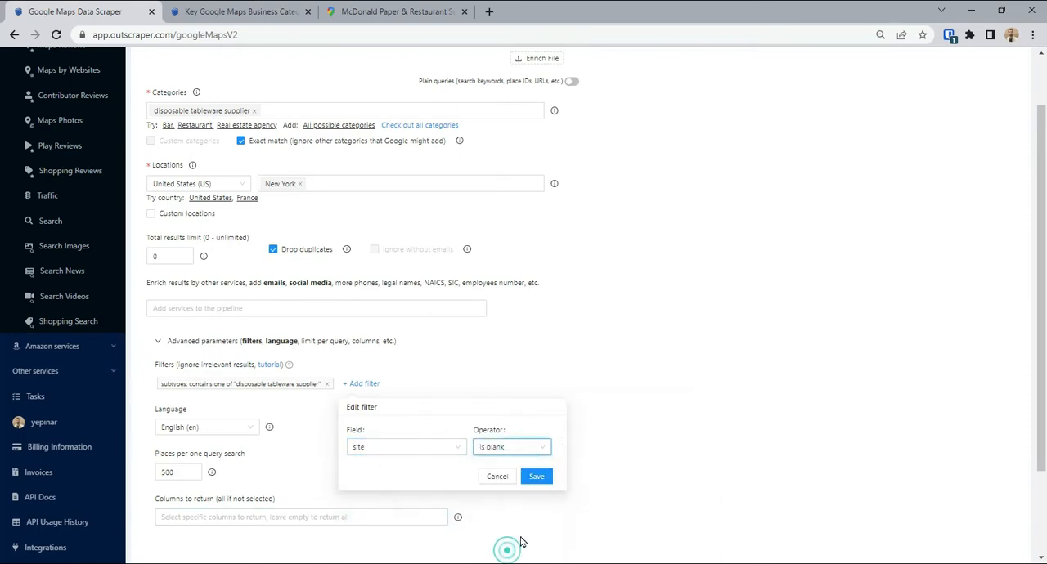
pyautogui.click(536, 476)
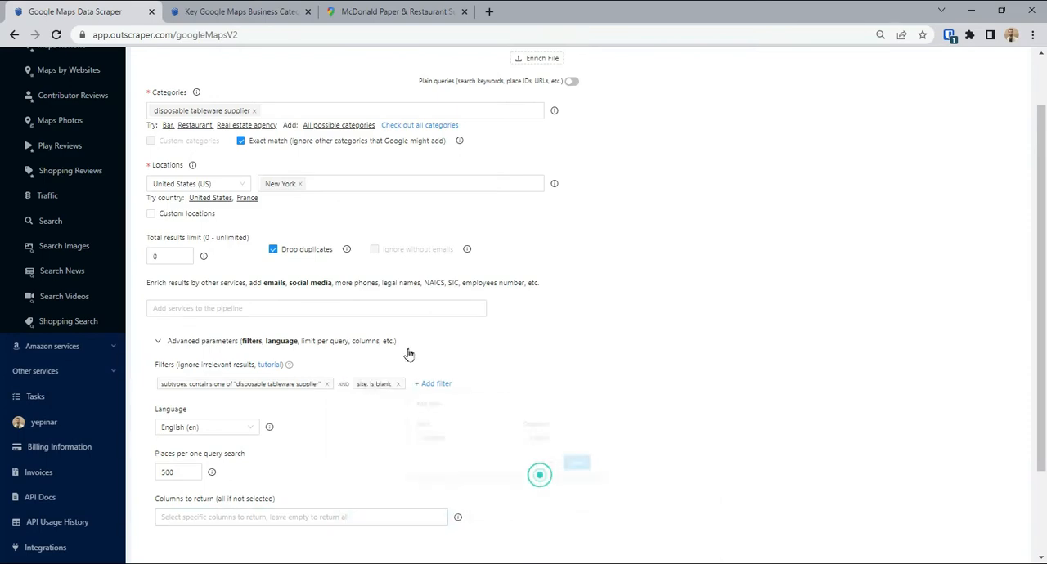
# Submit and confirm the New York disposable tableware supplier scrape with the subtypes and blank-site filters.
pyautogui.scroll(-2, 439, 450)
pyautogui.click(184, 503)
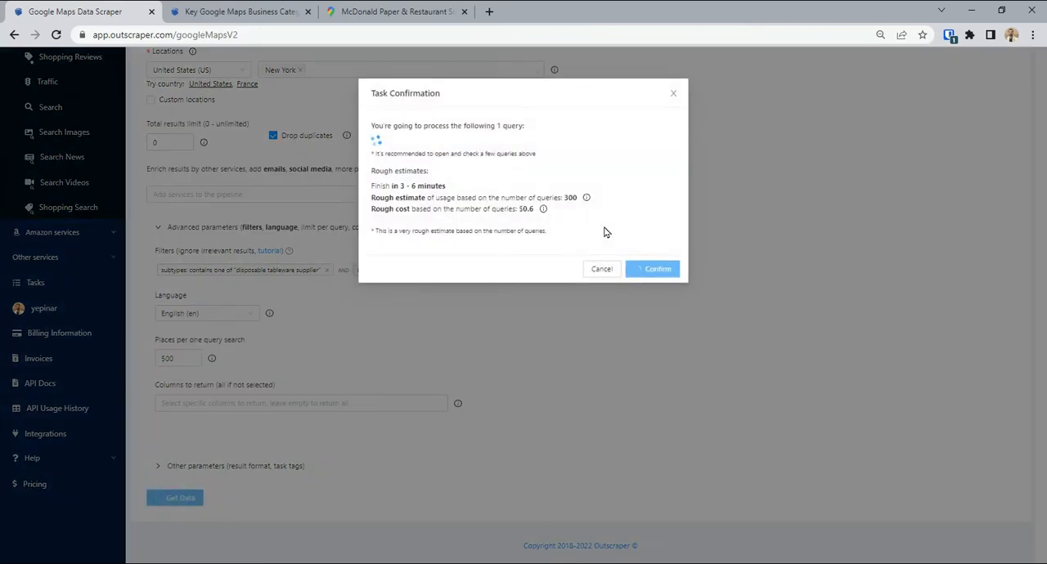
pyautogui.click(653, 285)
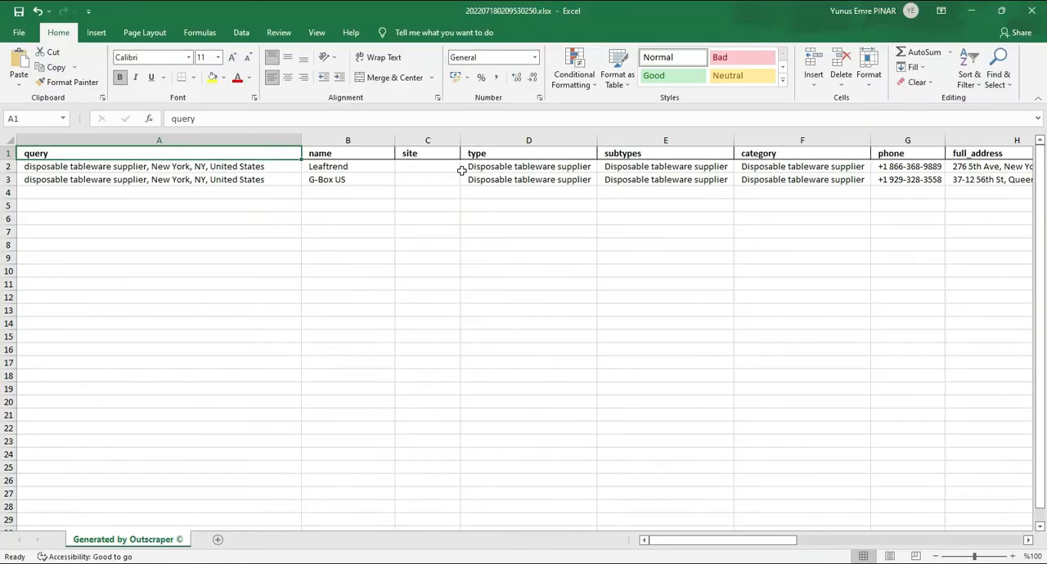
# In the newly exported Excel workbook, examine the query, subtypes and site cells of the listed businesses.
pyautogui.click(222, 168)
pyautogui.click(217, 180)
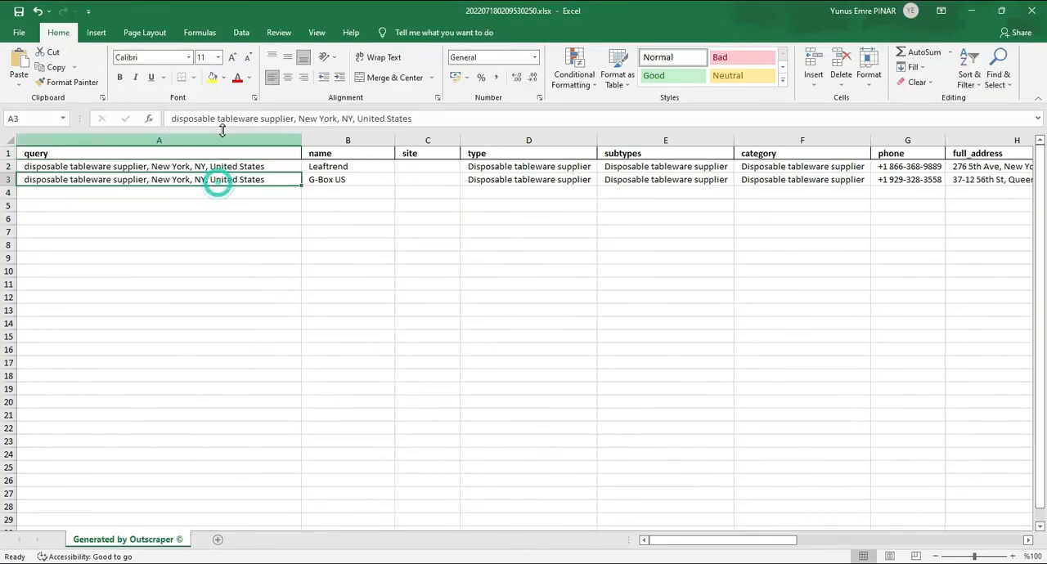
pyautogui.click(631, 167)
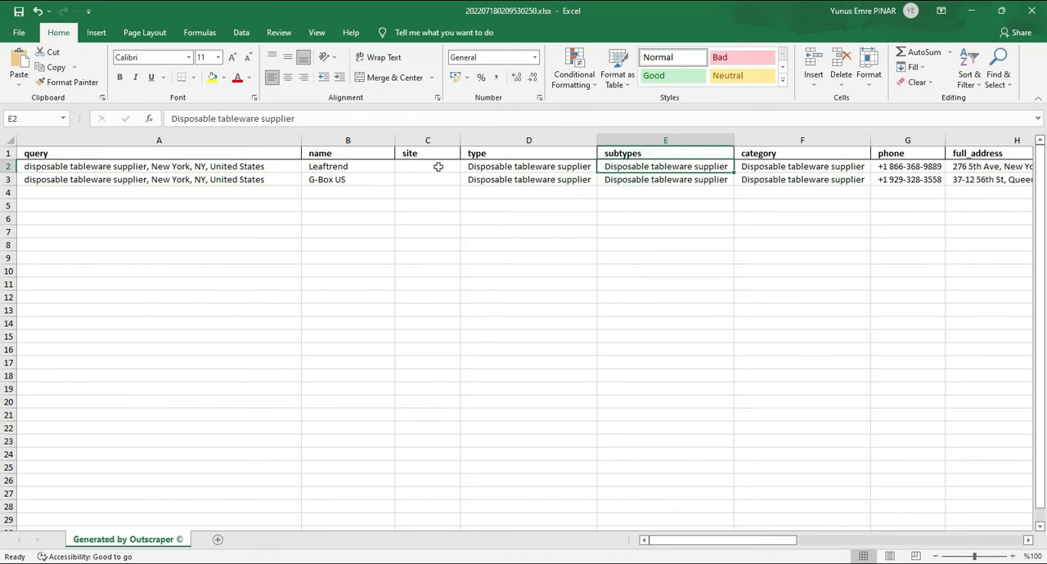
pyautogui.moveTo(434, 166); pyautogui.dragTo(435, 176)
pyautogui.click(440, 219)
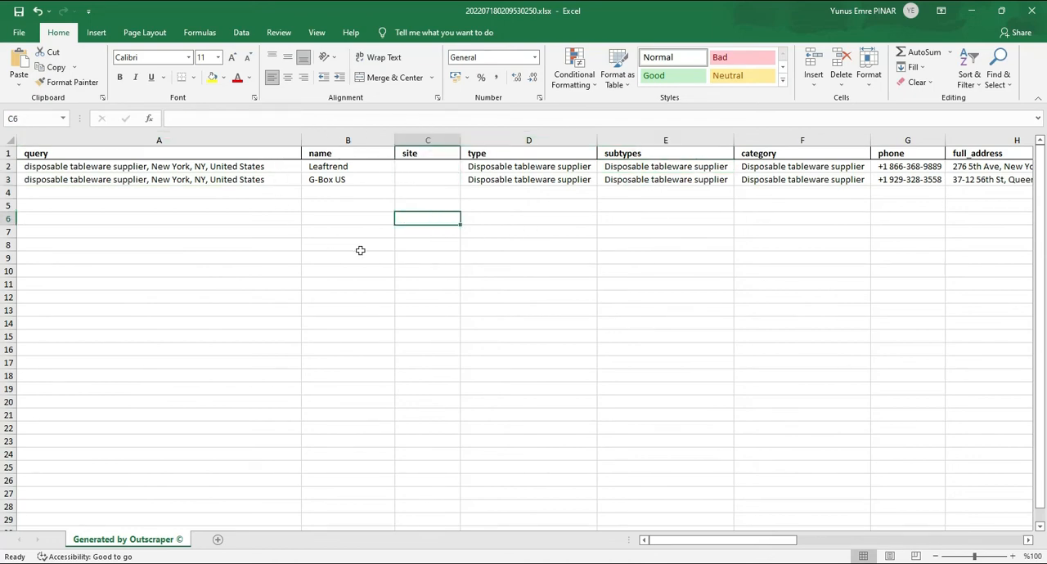
pyautogui.click(424, 203)
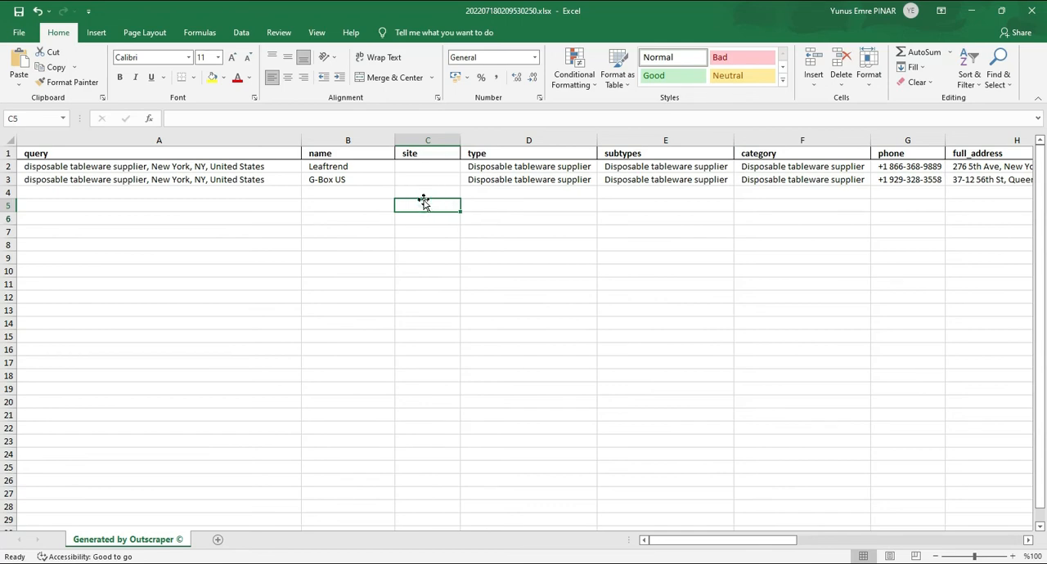